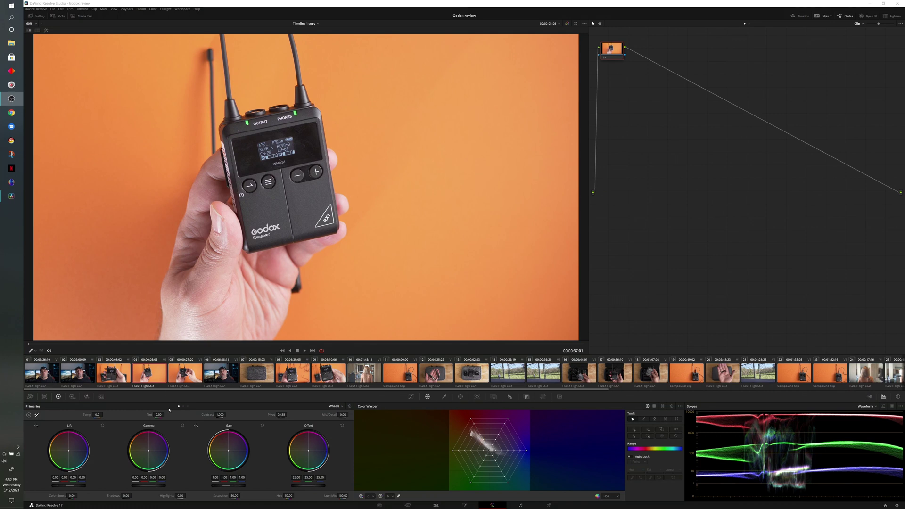
Visit the Edit page, return to the Color page and show the clip thumbnail timeline
drag(175, 392, 138, 401)
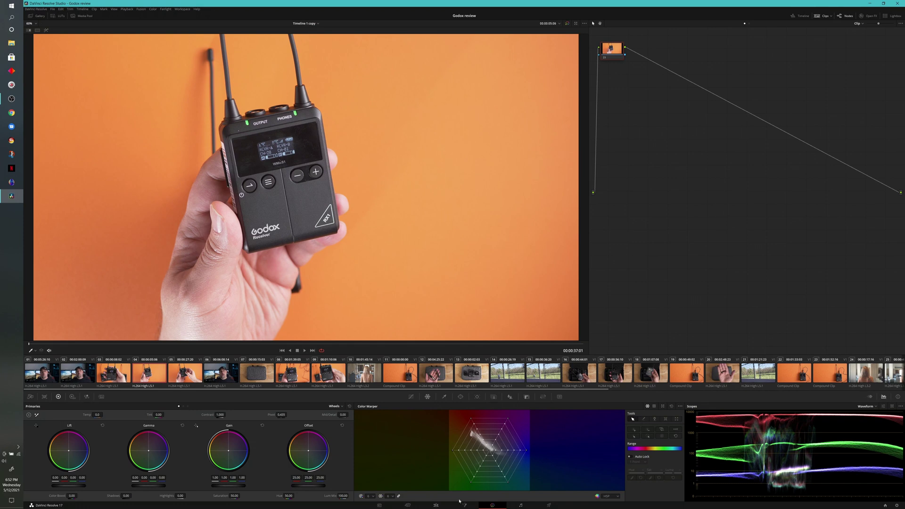
click(438, 505)
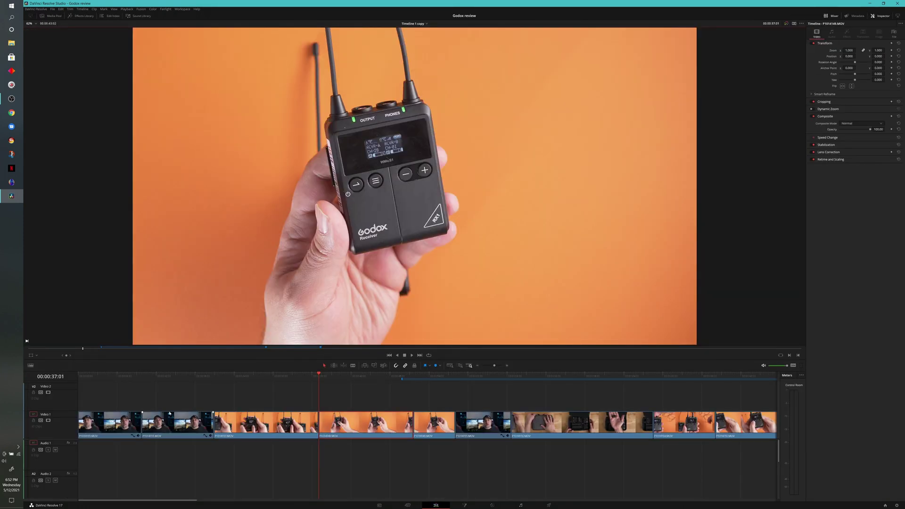
click(492, 505)
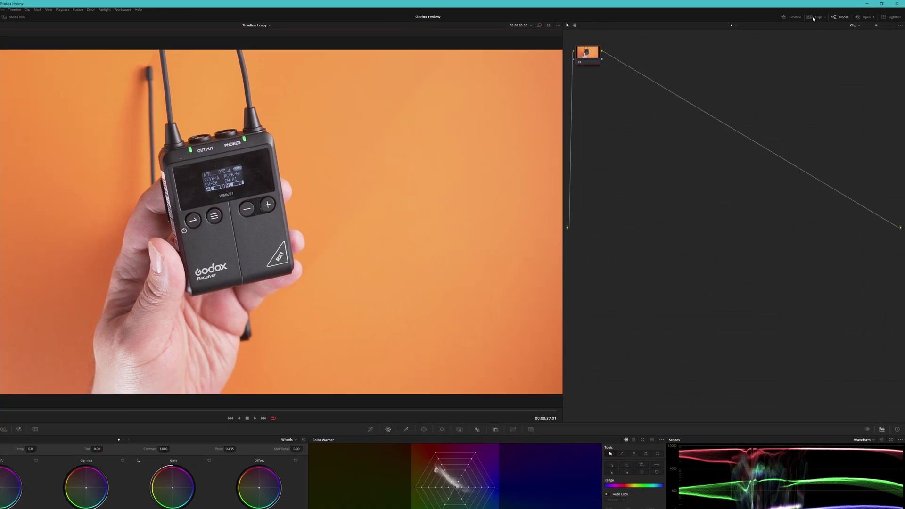
click(798, 22)
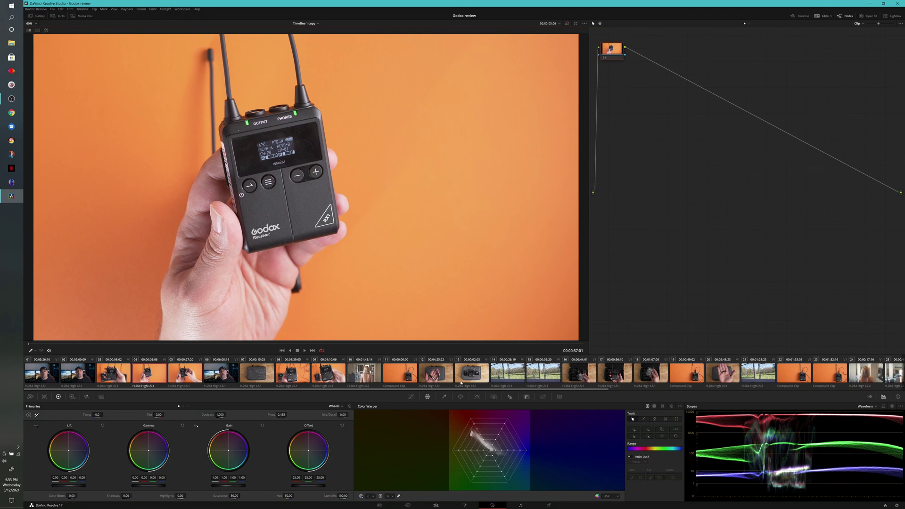
Select clips 03, 10 and 21 together, then show all clips in the Lightbox grid
click(116, 378)
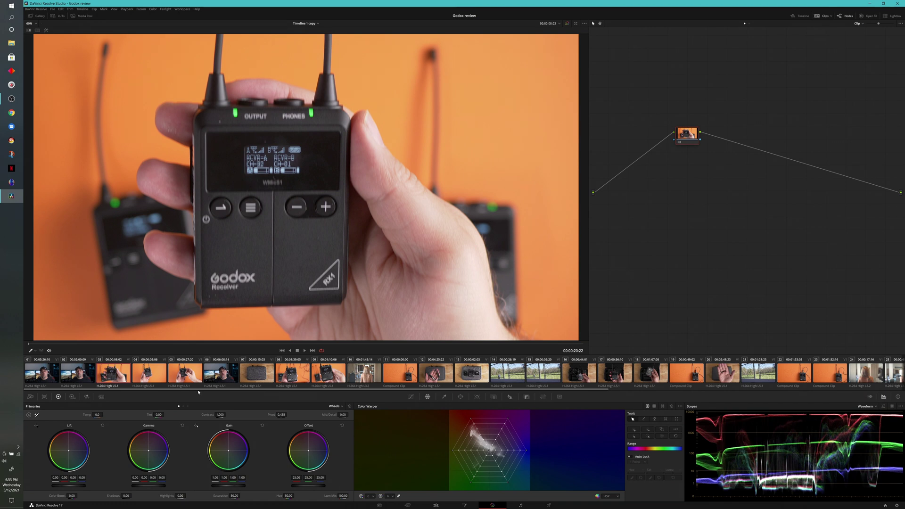
drag(198, 392, 267, 393)
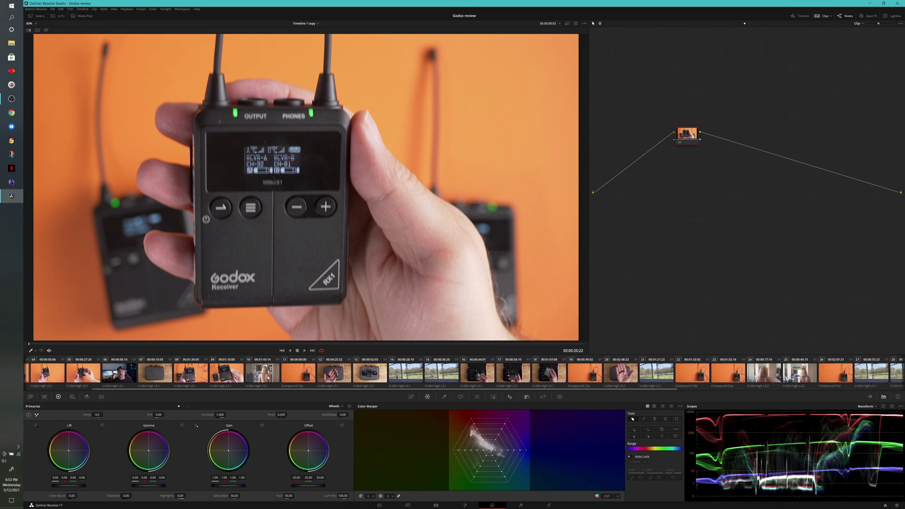
click(267, 378)
drag(321, 391, 457, 393)
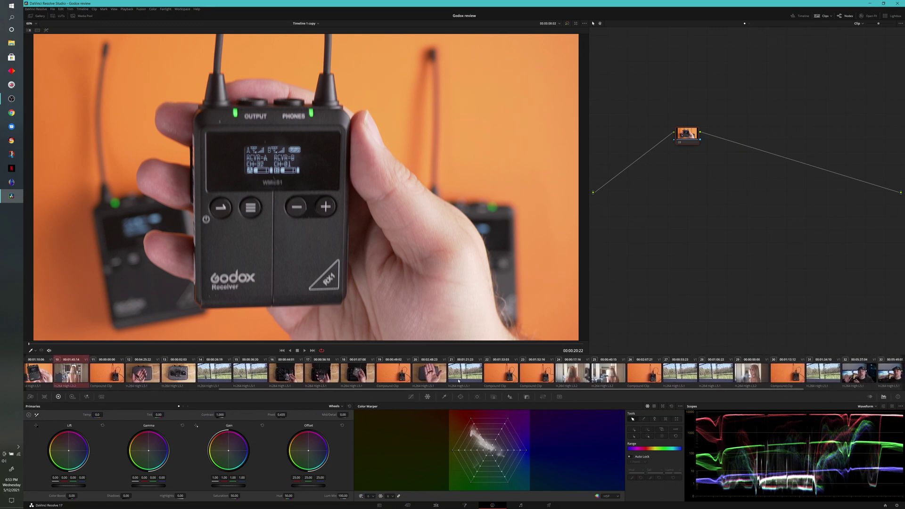
click(458, 380)
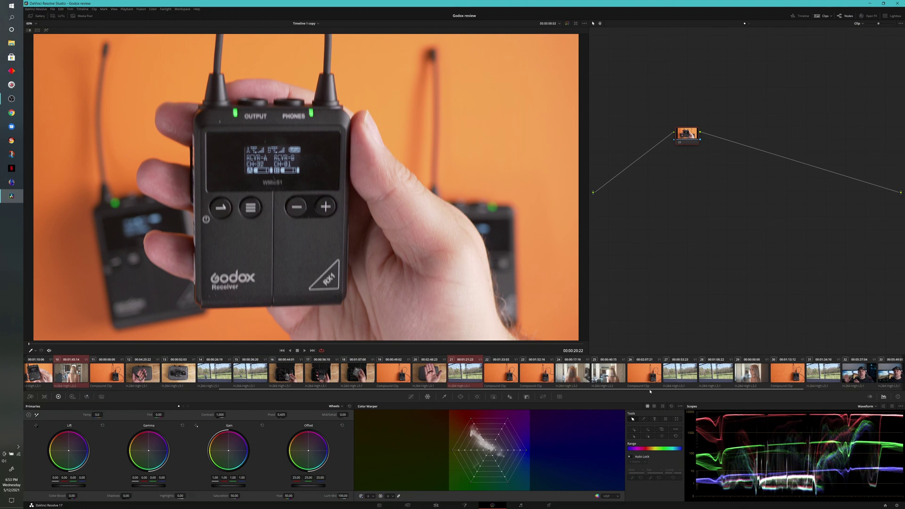
drag(650, 392, 764, 392)
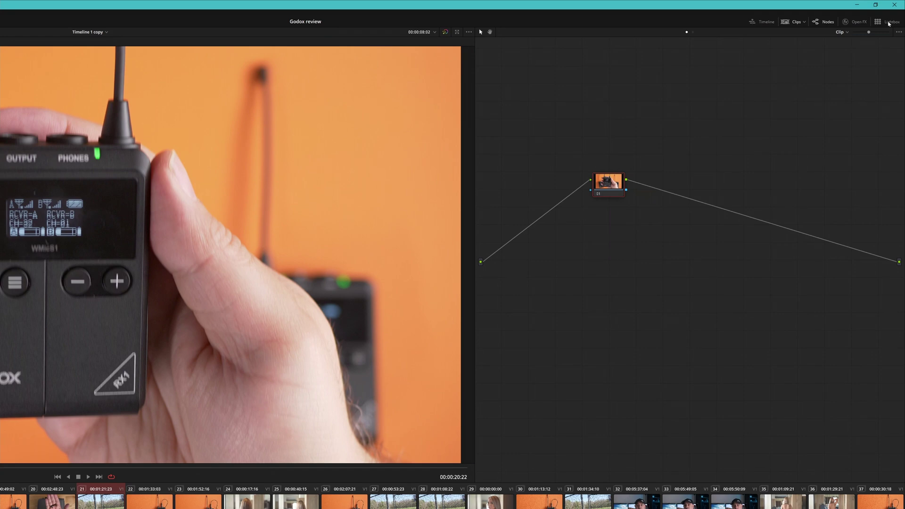
click(889, 22)
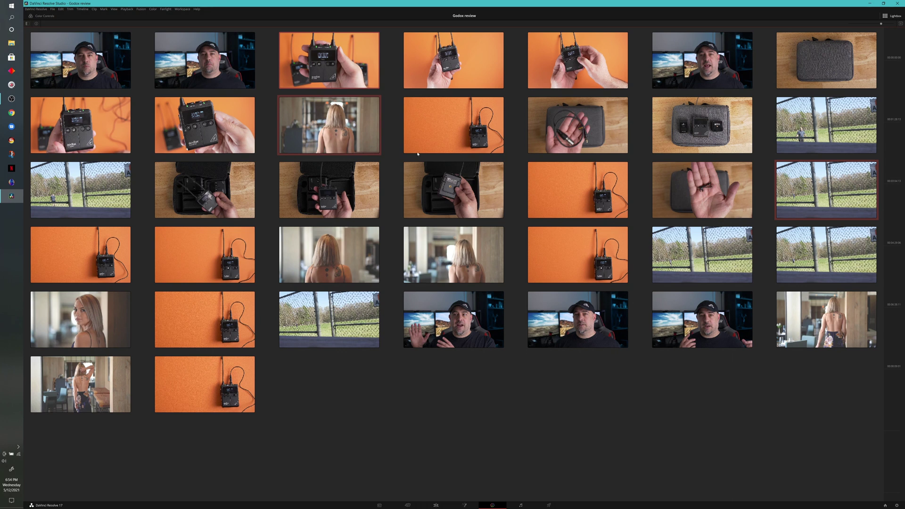
Add the three row-3 carrying-case clips to the selection and resize the Lightbox thumbnails
ctrl+click(224, 198)
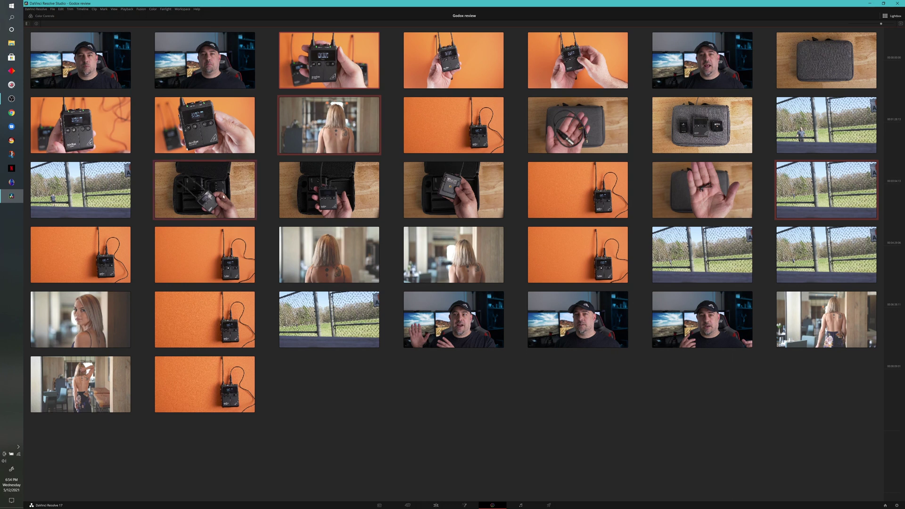
ctrl+click(341, 213)
ctrl+click(452, 207)
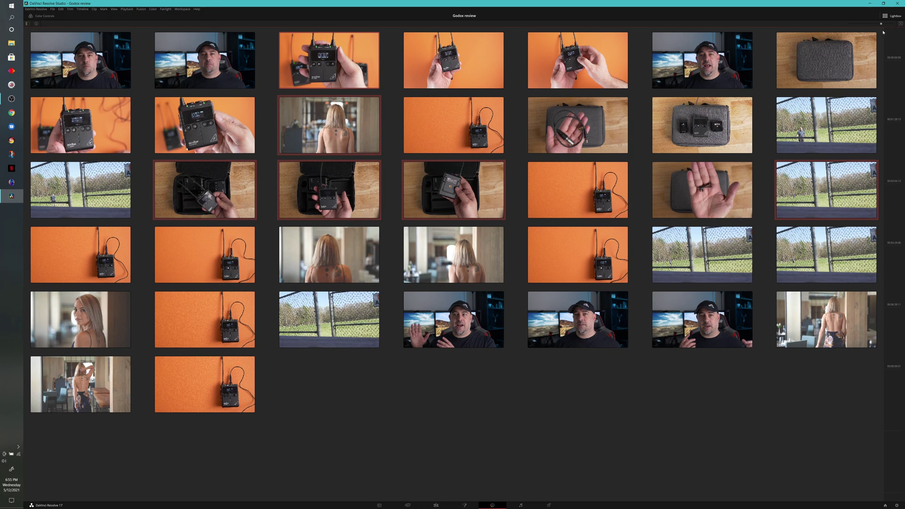
drag(883, 25, 885, 27)
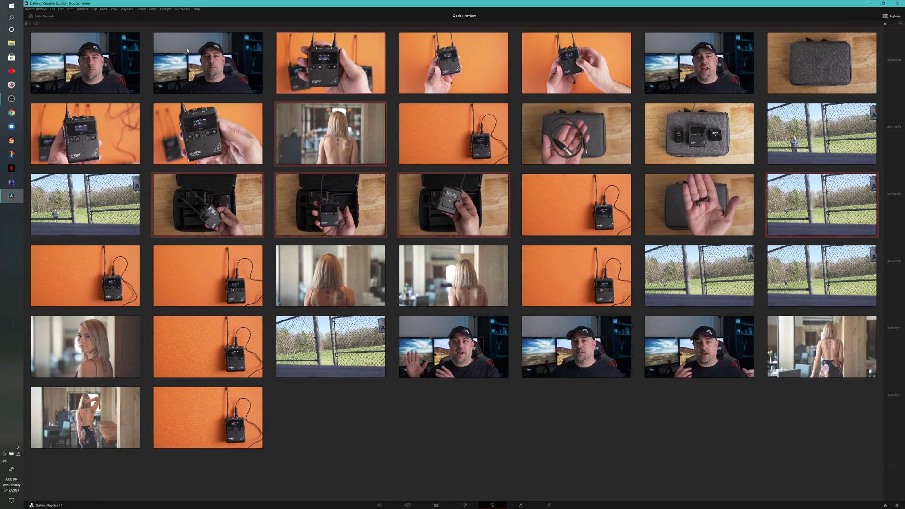
click(28, 24)
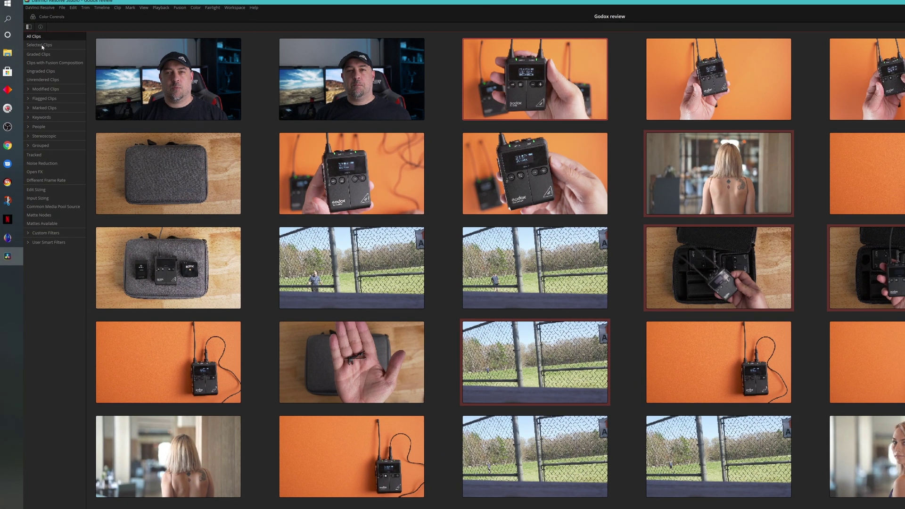
Filter the Lightbox to Selected Clips so only the six chosen clips appear
click(42, 46)
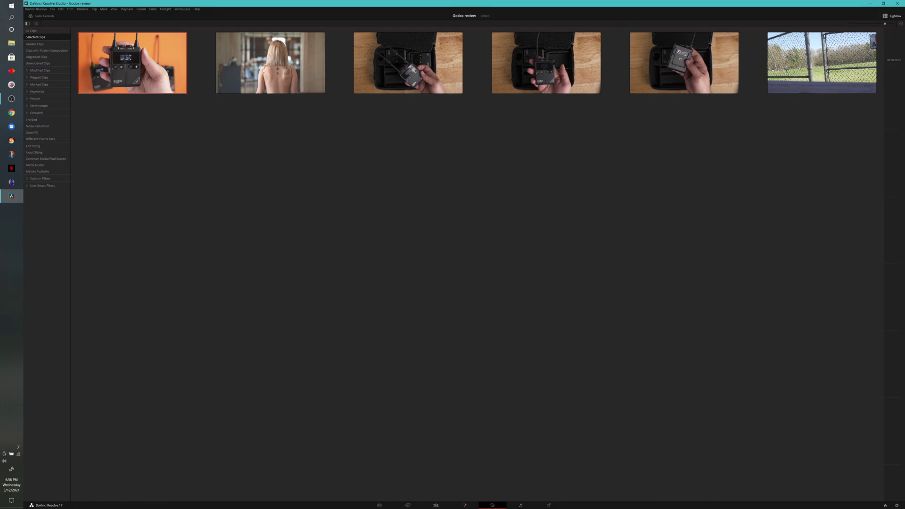
Load the woman's back-view clip, then close and reopen the Lightbox
click(277, 69)
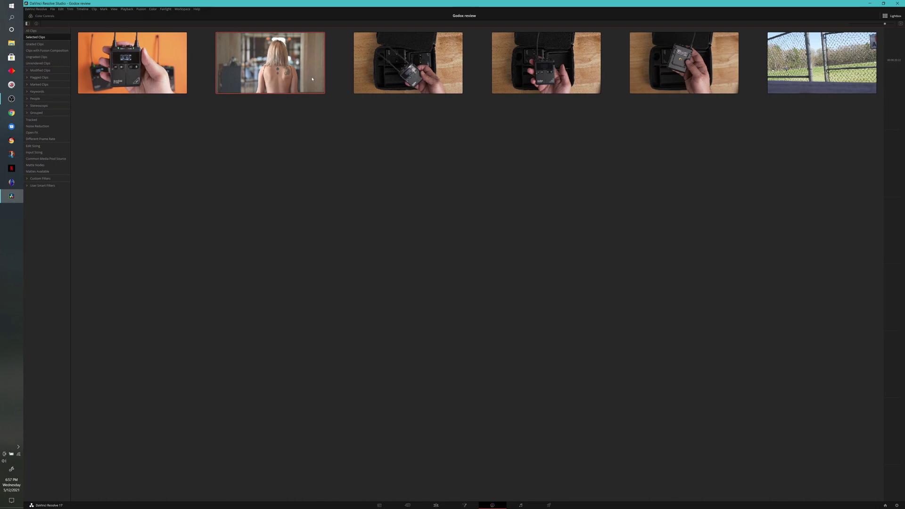
click(890, 16)
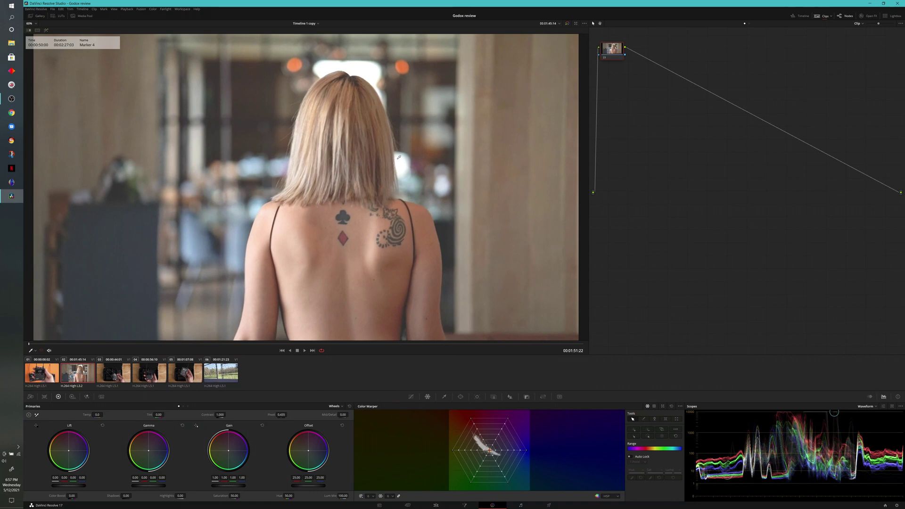
click(887, 16)
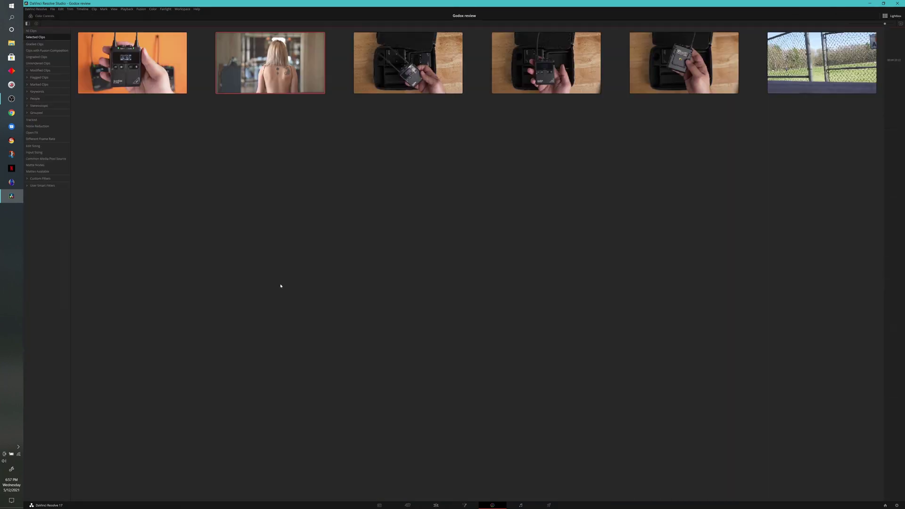
click(31, 31)
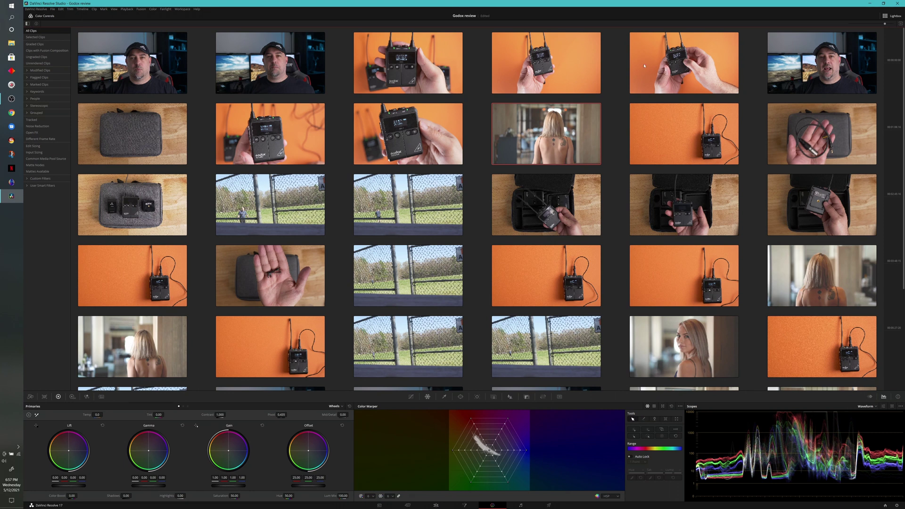
click(892, 16)
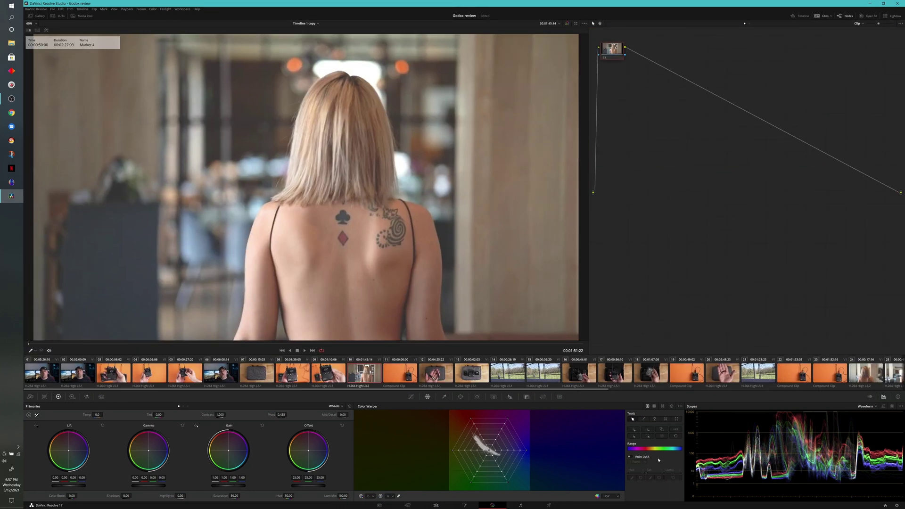
click(896, 16)
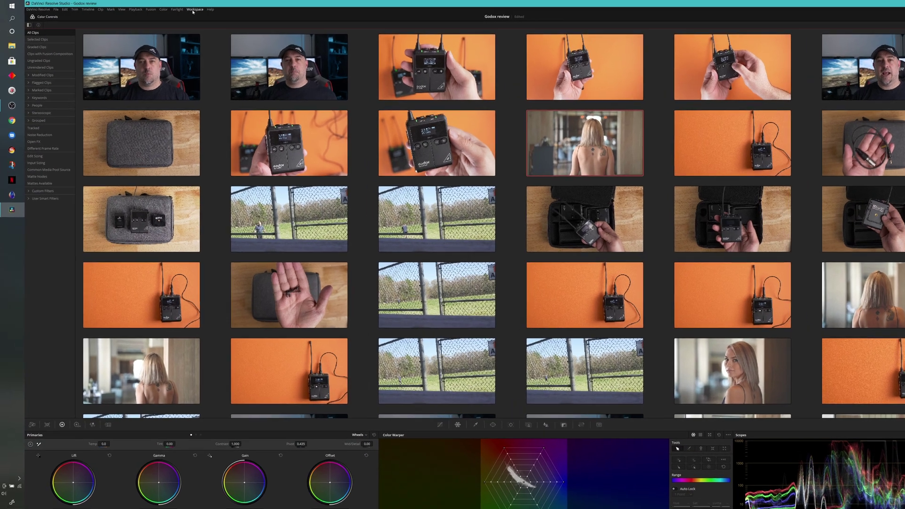
click(182, 10)
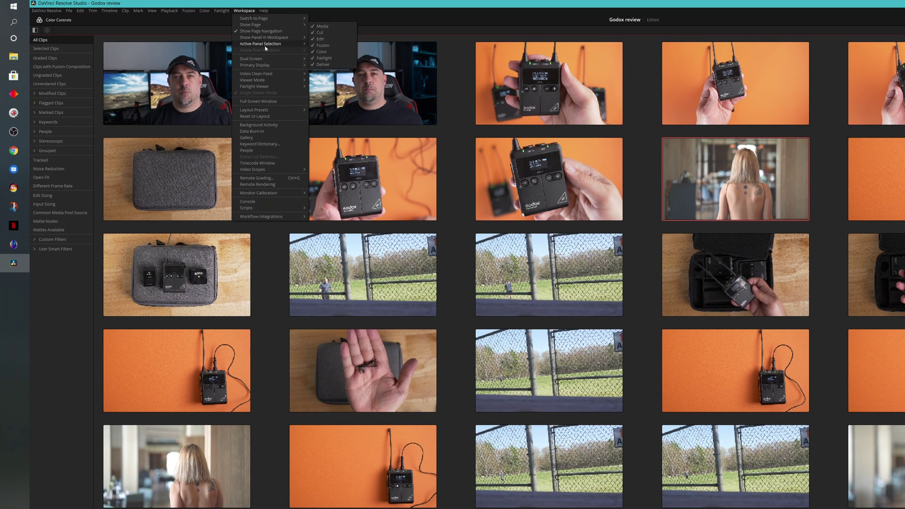
Route the clean video feed to the Generic PnP Monitor and slightly enlarge the thumbnails
mouse_move(281, 75)
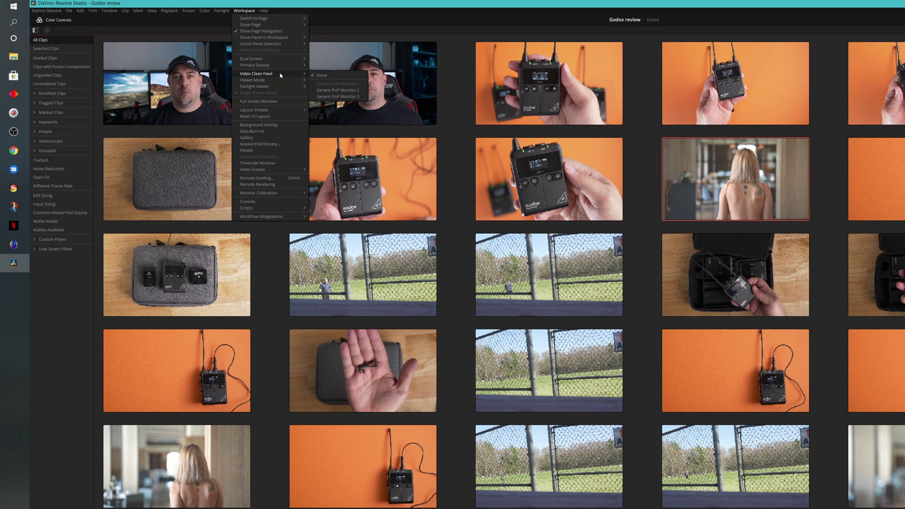
click(337, 90)
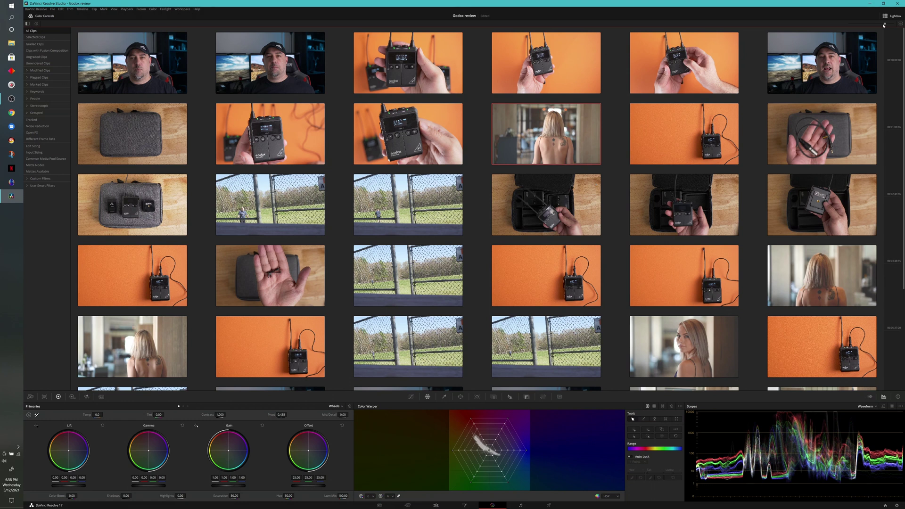
drag(886, 24, 889, 25)
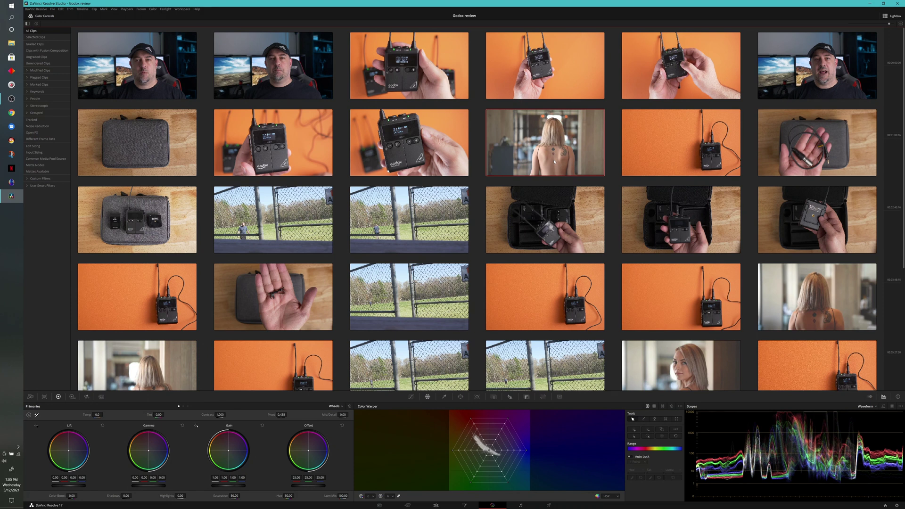
Make the grey carrying-case clip the current clip in the Lightbox grid
click(146, 163)
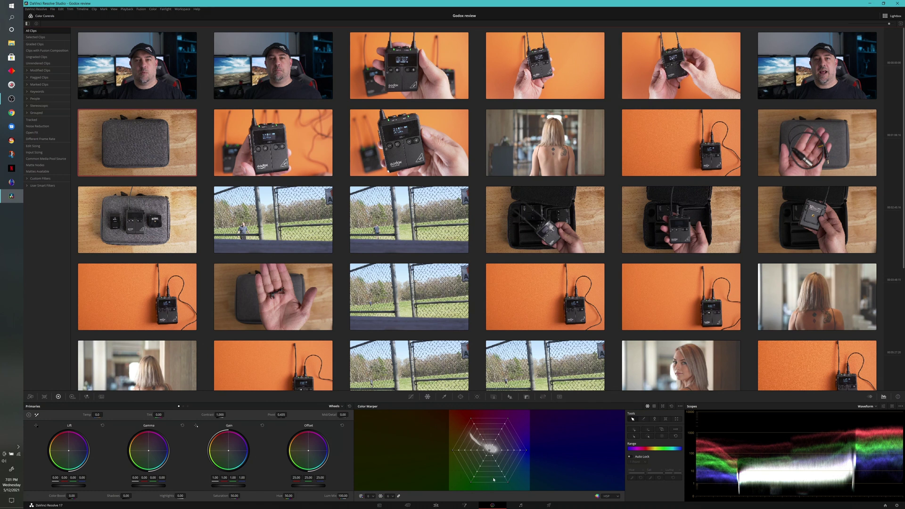
Close the Lightbox, open the clip filter list, then reopen the Lightbox with Shift+L
click(895, 14)
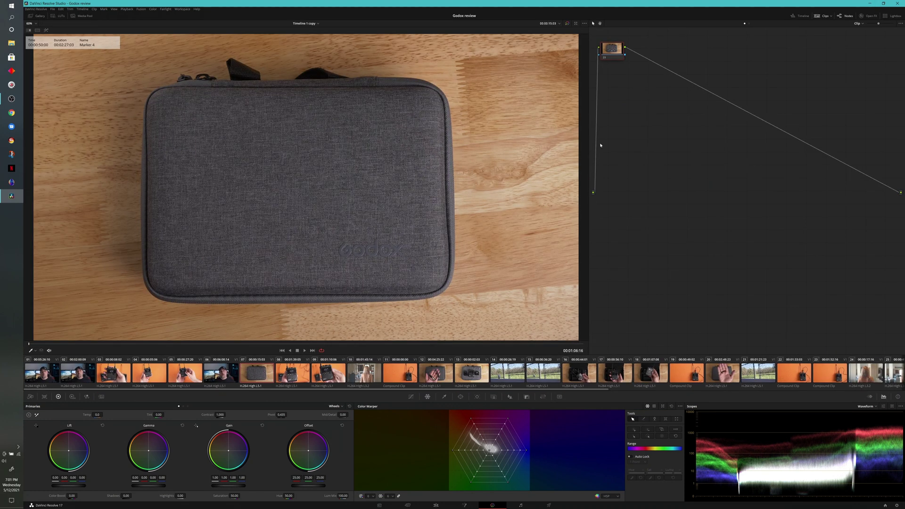
click(832, 17)
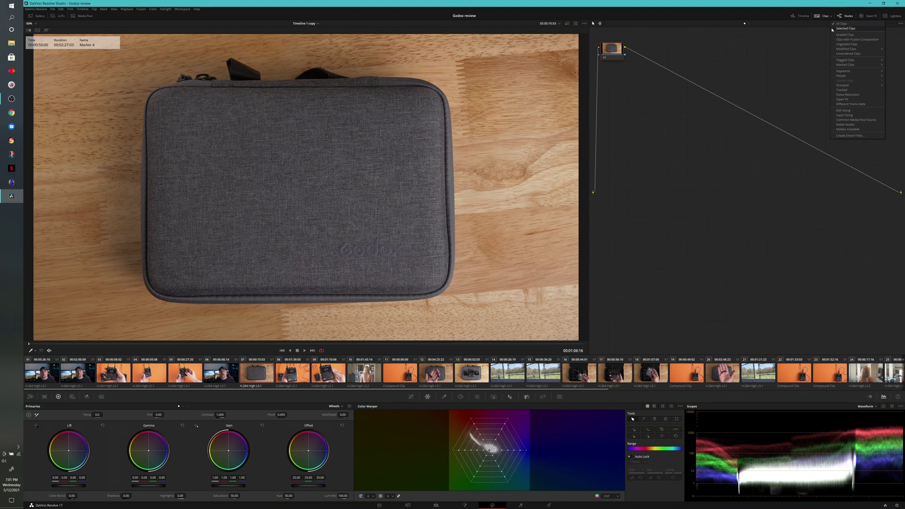
mouse_move(854, 48)
key(shift+l)
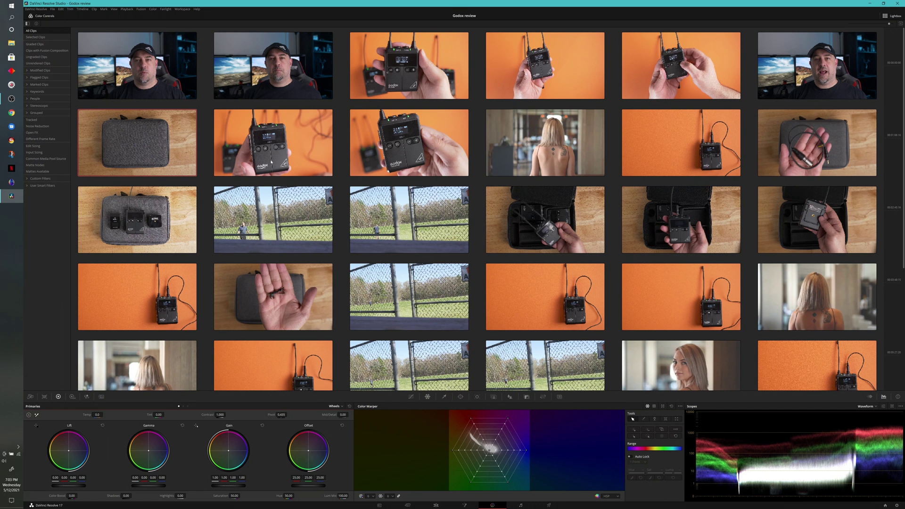
Push the row-2 hand-held transmitter clip's Offset toward blue for a cooler purple cast
click(271, 161)
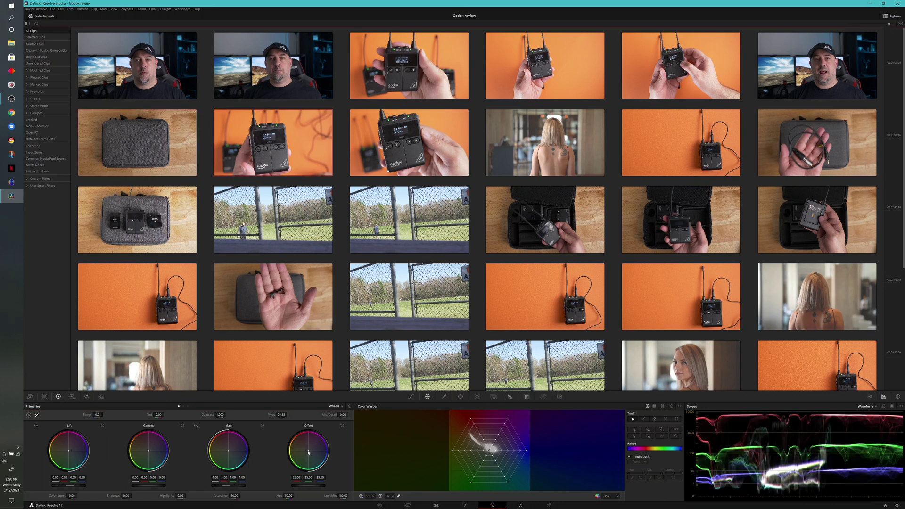
drag(308, 452, 319, 452)
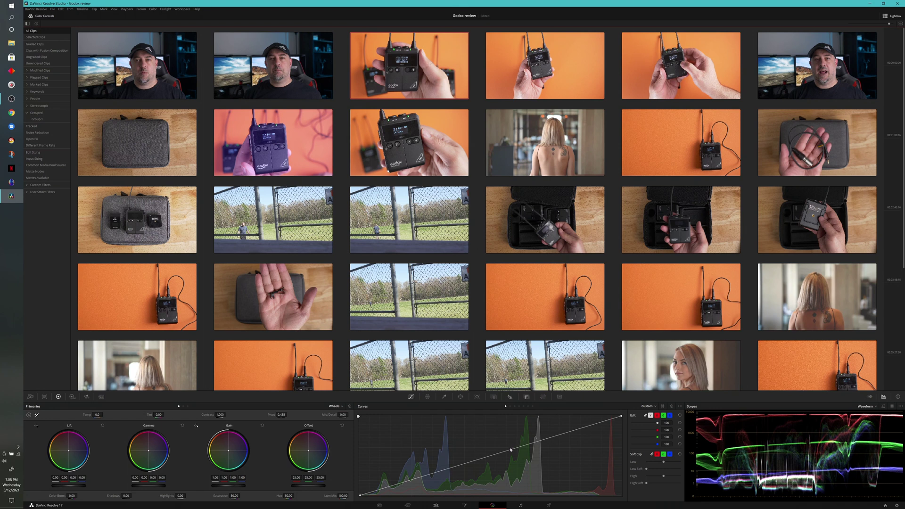
Darken the row-1 transmitter clip with a lowered curve, paste it onto the other orange clips, then view the Edit page
drag(511, 451, 511, 465)
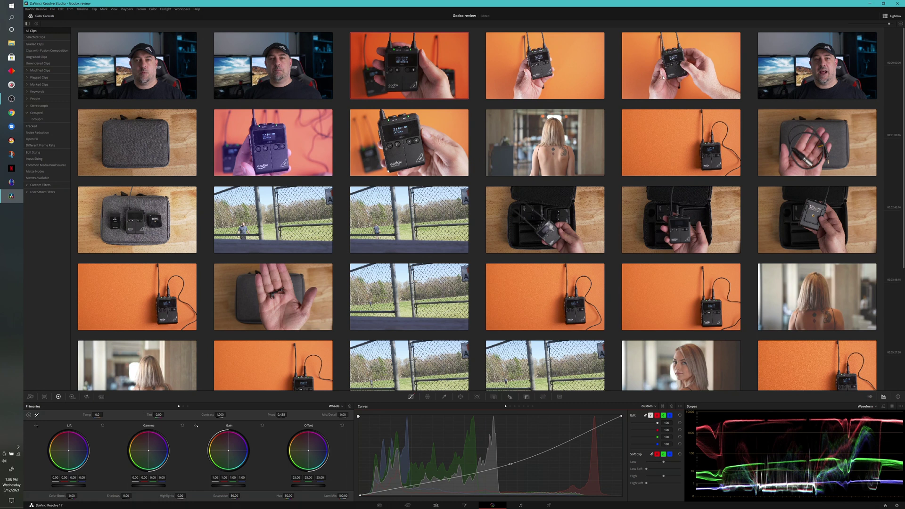
click(671, 77)
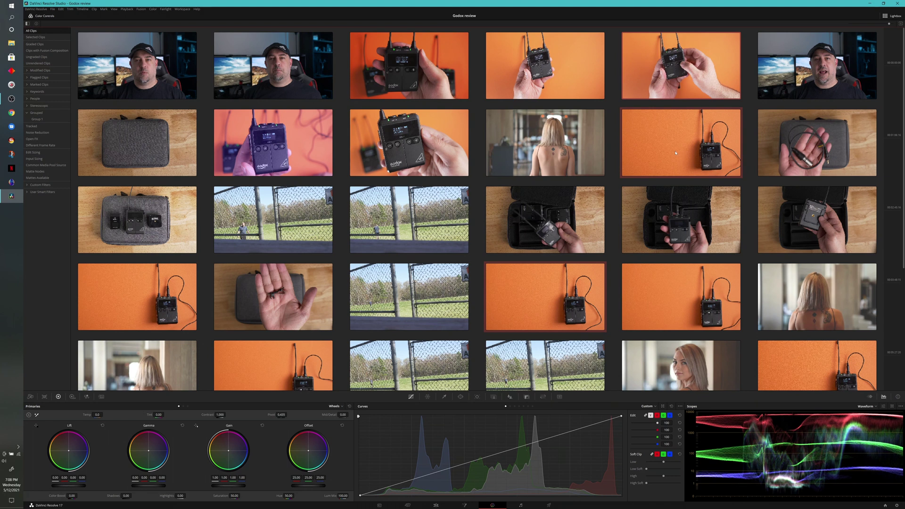
click(708, 153)
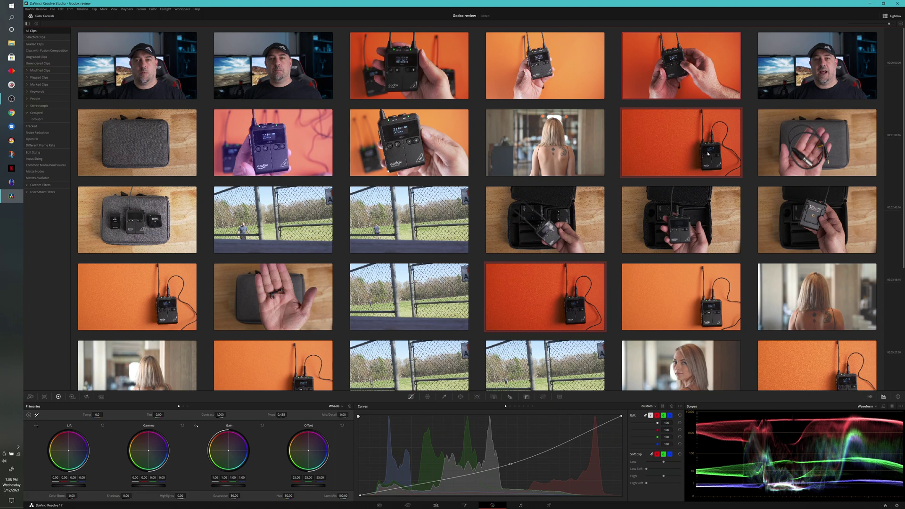
key(Down)
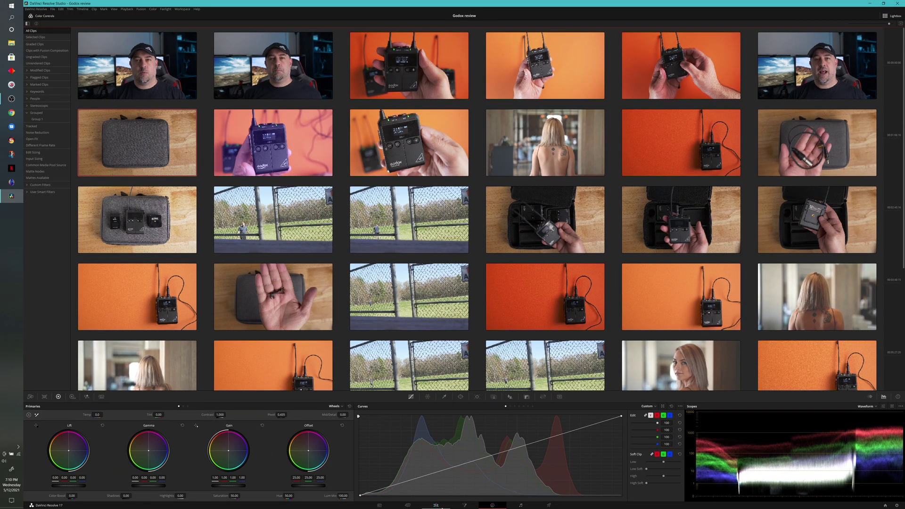
click(442, 507)
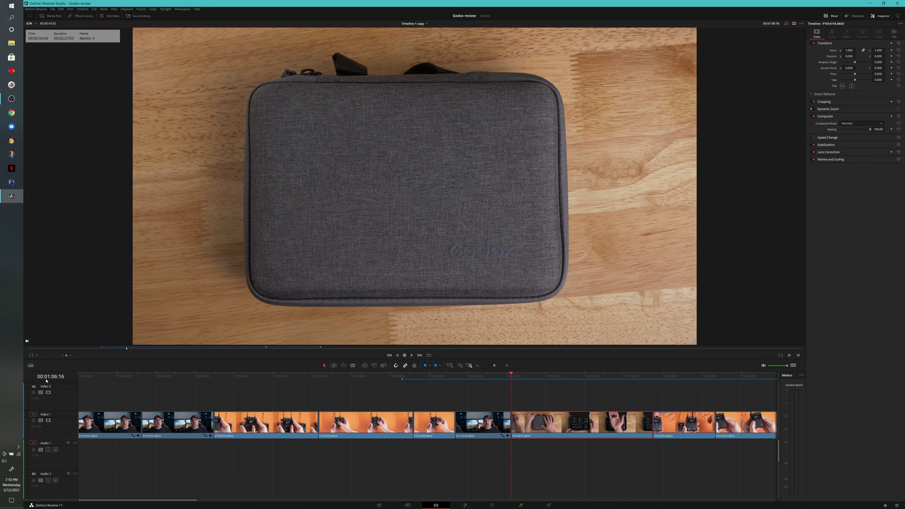
click(492, 505)
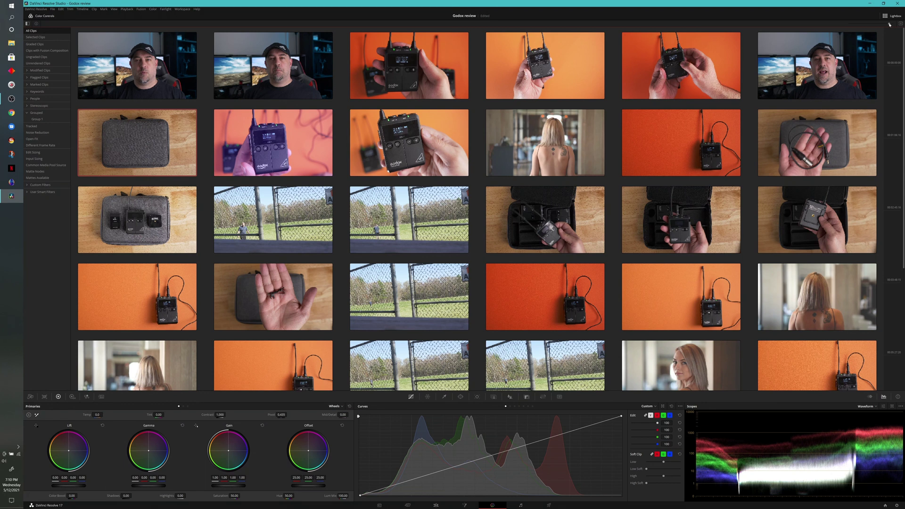
drag(890, 25, 877, 27)
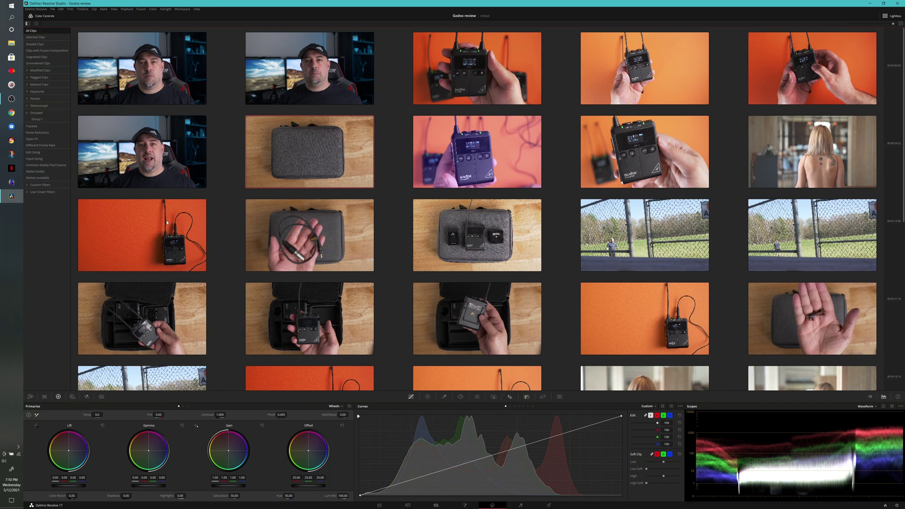
Make the darkened orange lav-mic clip current, checking it on the Edit page before returning to Color
click(126, 213)
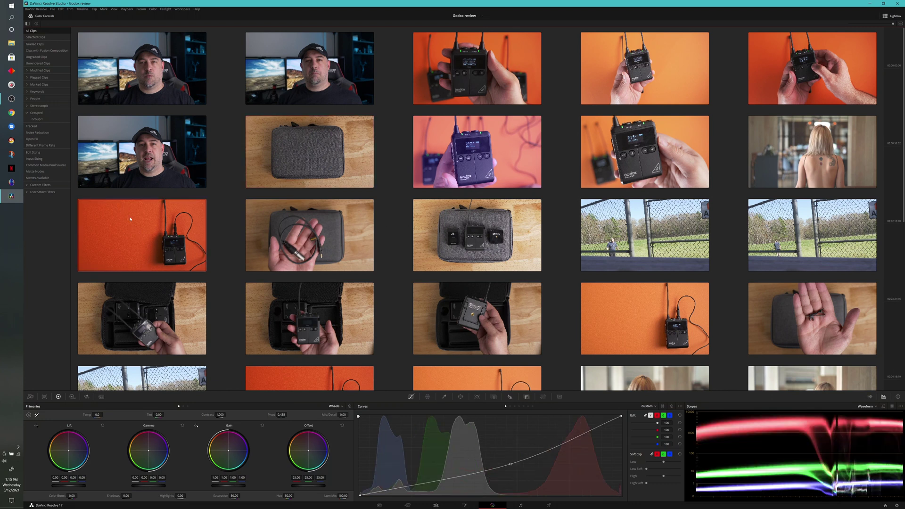
click(436, 505)
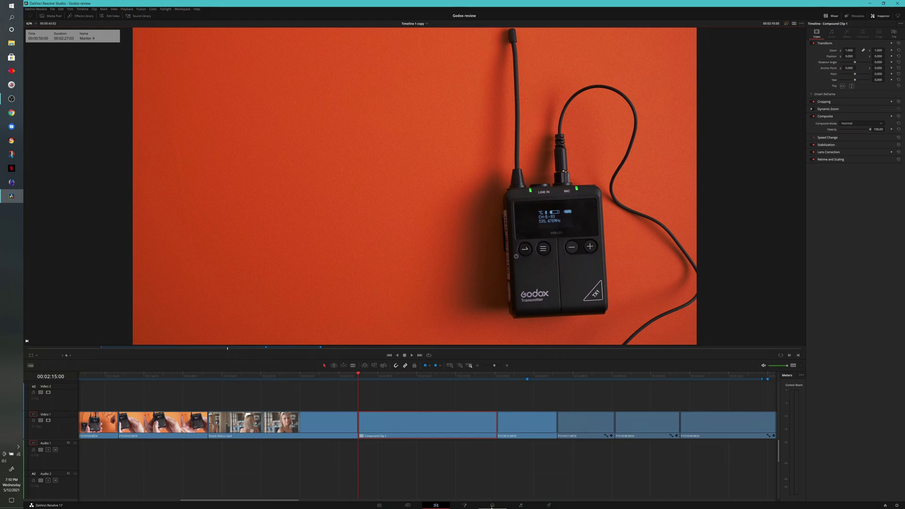
click(503, 504)
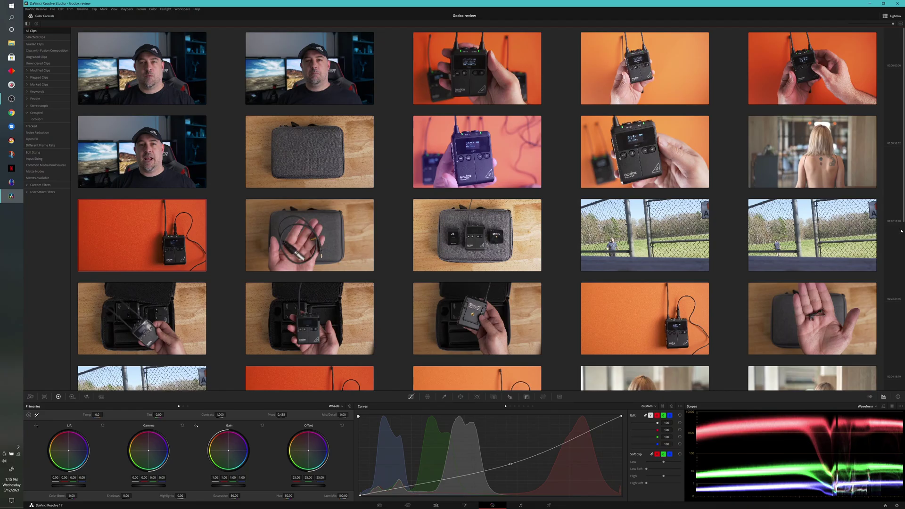